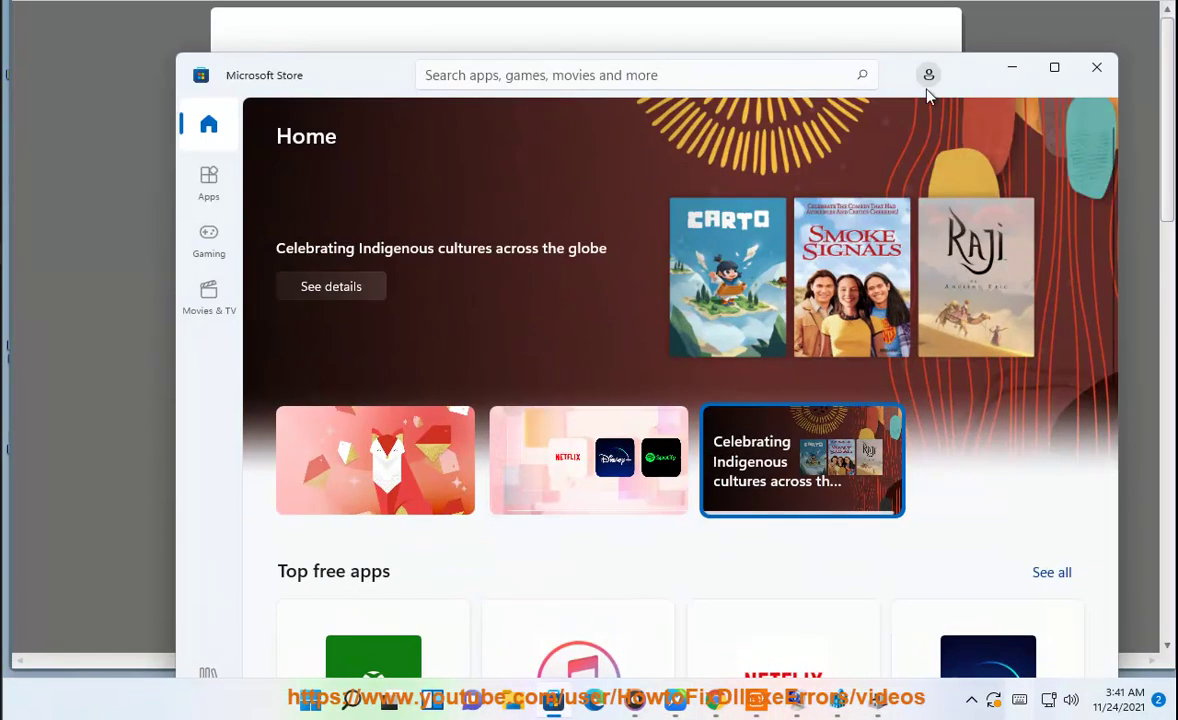
Open the Store's Sign in prompt from the profile icon, dismiss it, and minimize the Store.
click(928, 75)
click(748, 108)
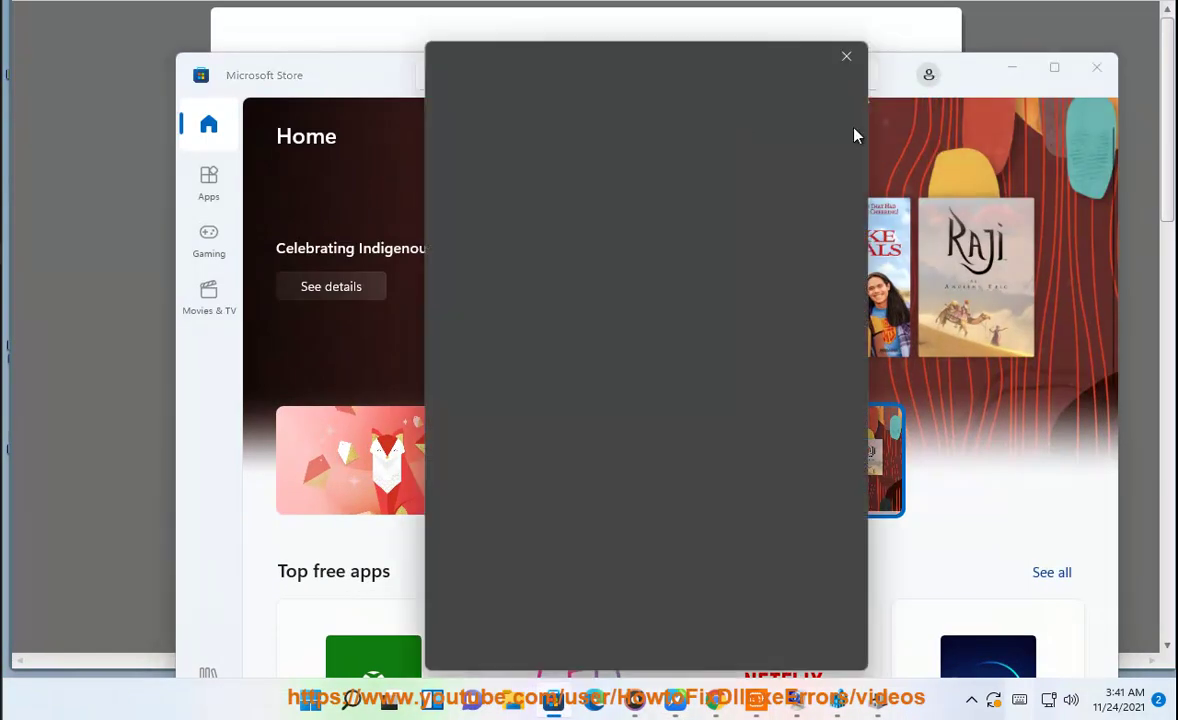
click(845, 60)
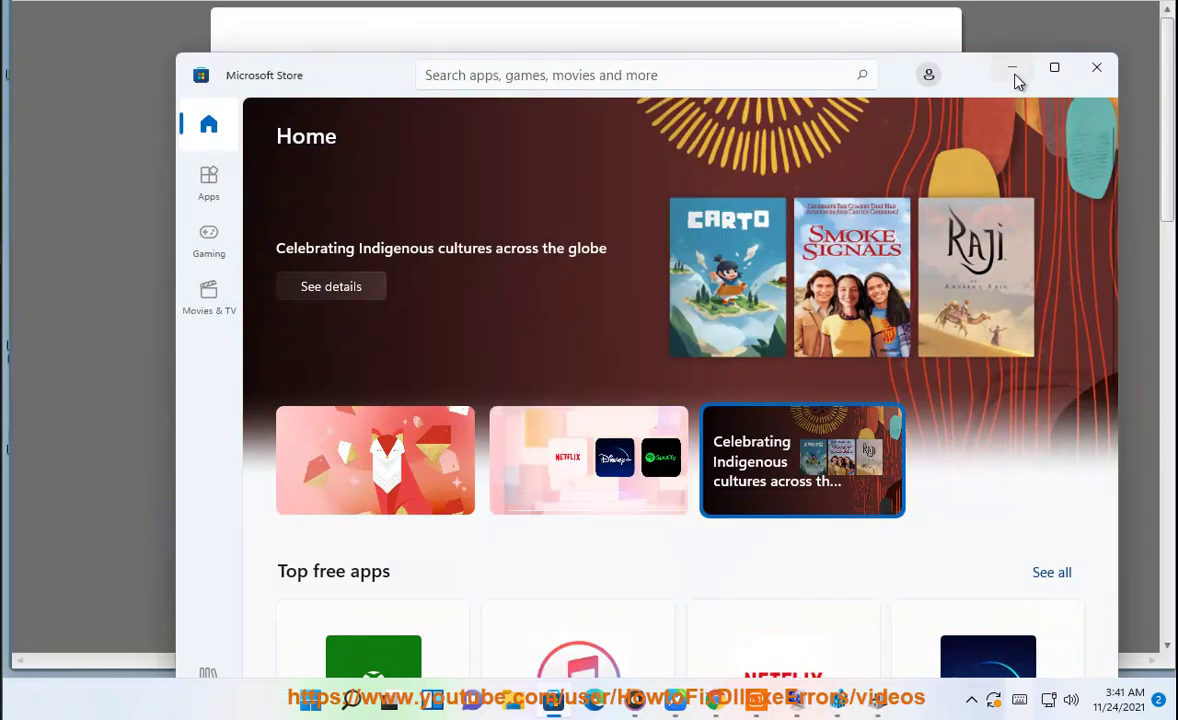
click(1013, 68)
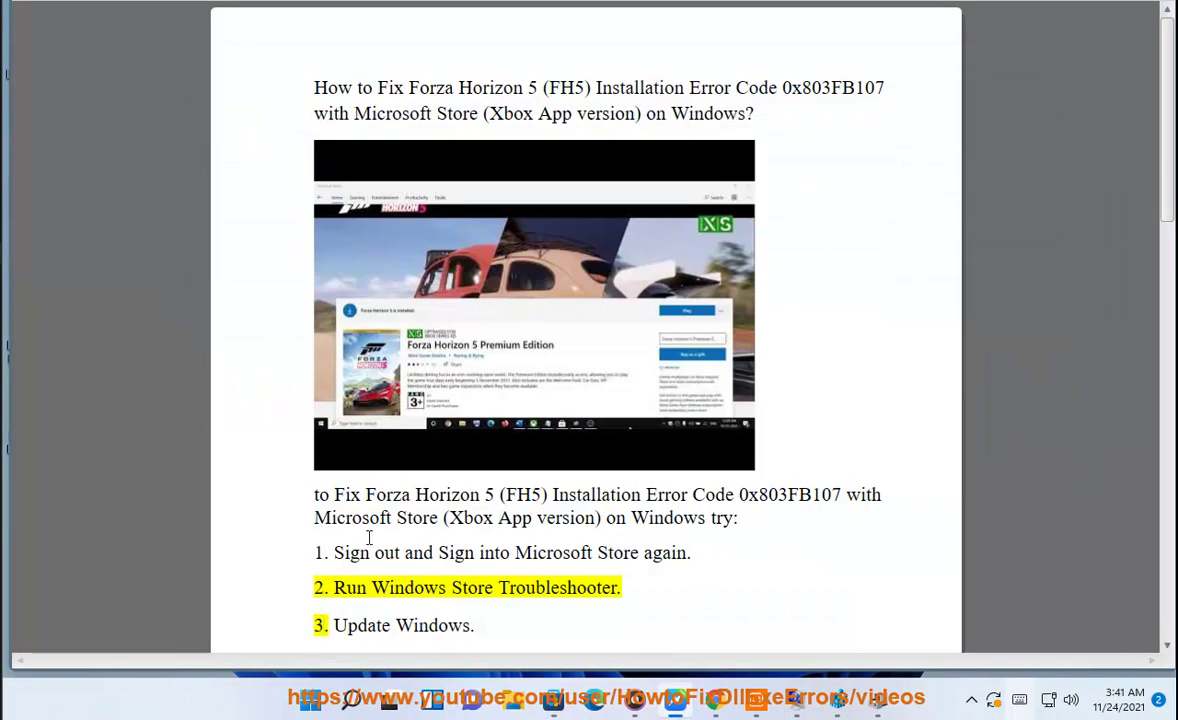
Launch Control Panel from Windows search.
click(311, 698)
click(351, 698)
click(890, 207)
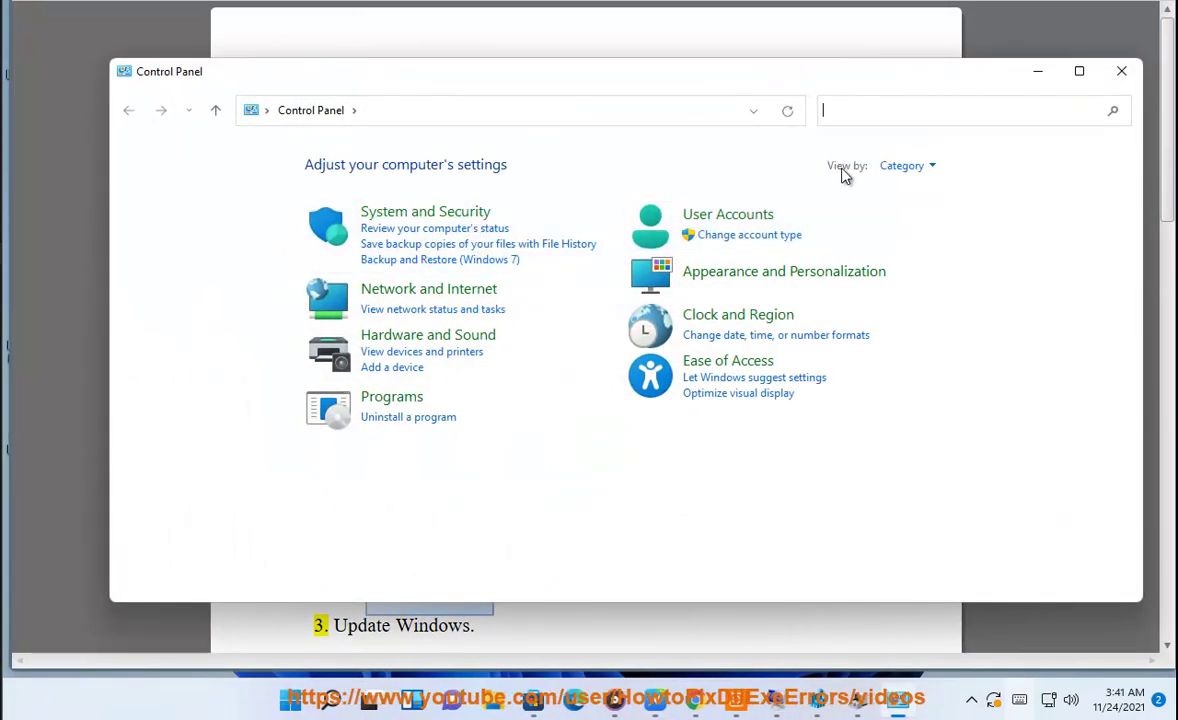
Search 'TR', open the Windows Store Apps troubleshooter under View all, cancel it, and minimize Control Panel.
text(TR)
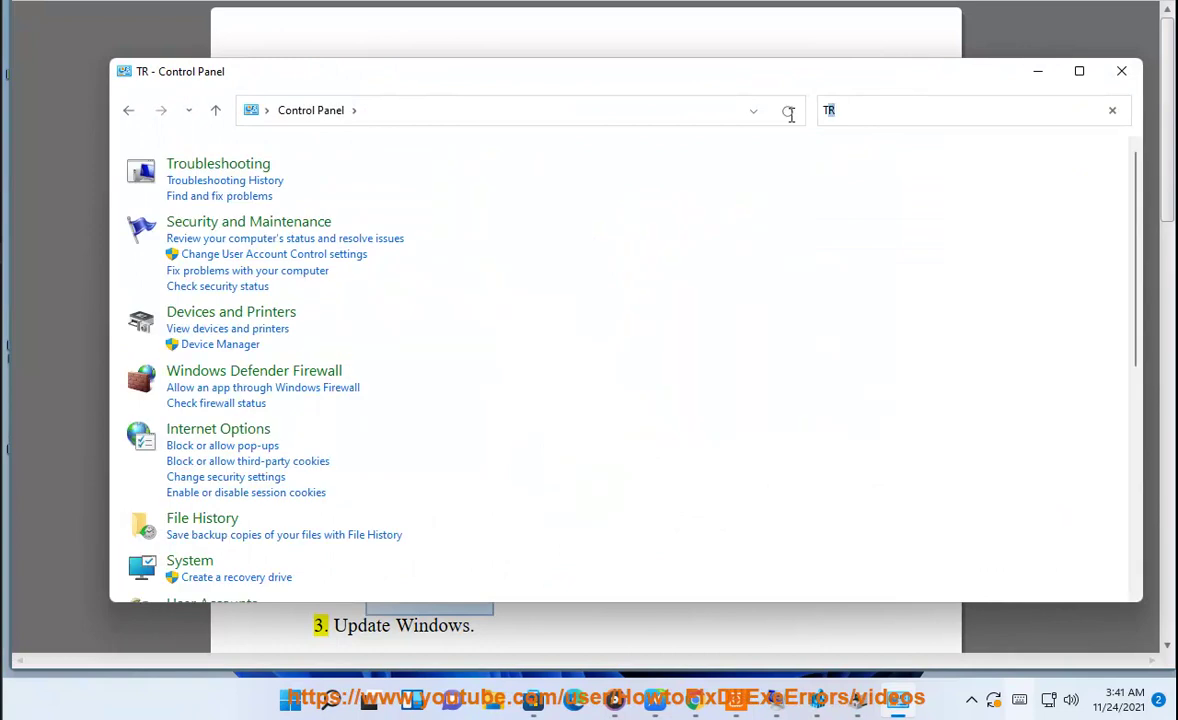
click(240, 168)
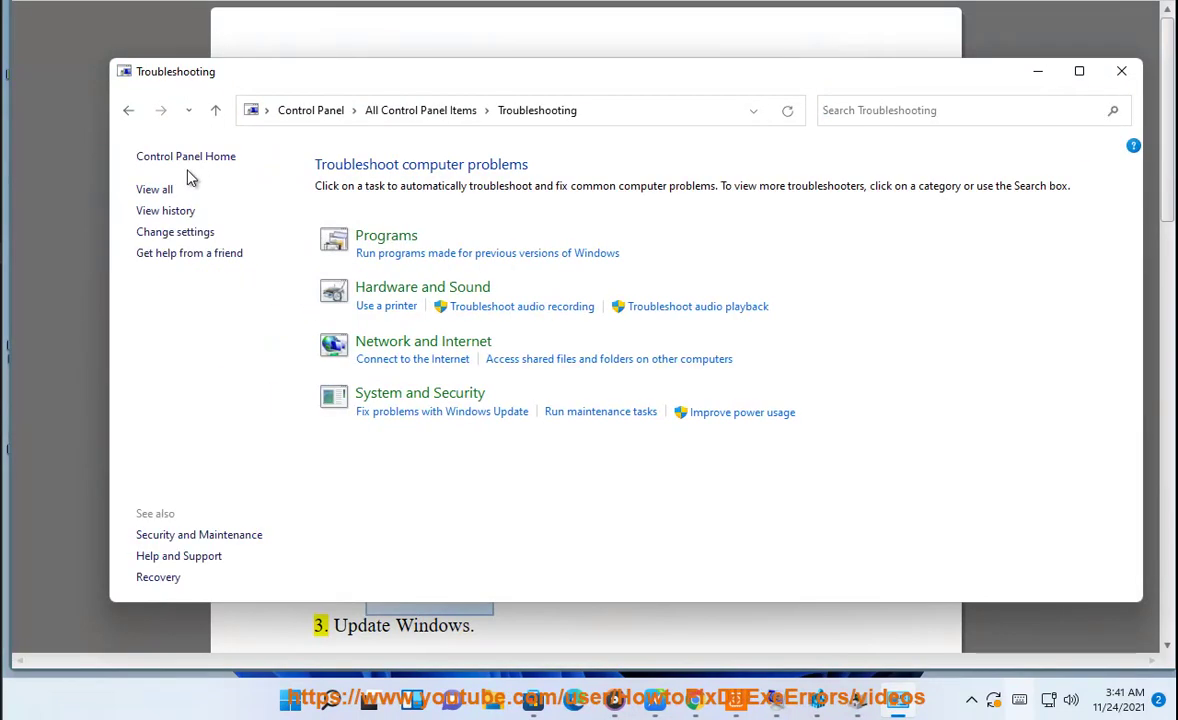
click(157, 190)
scroll(237, 400, down, 2)
click(211, 565)
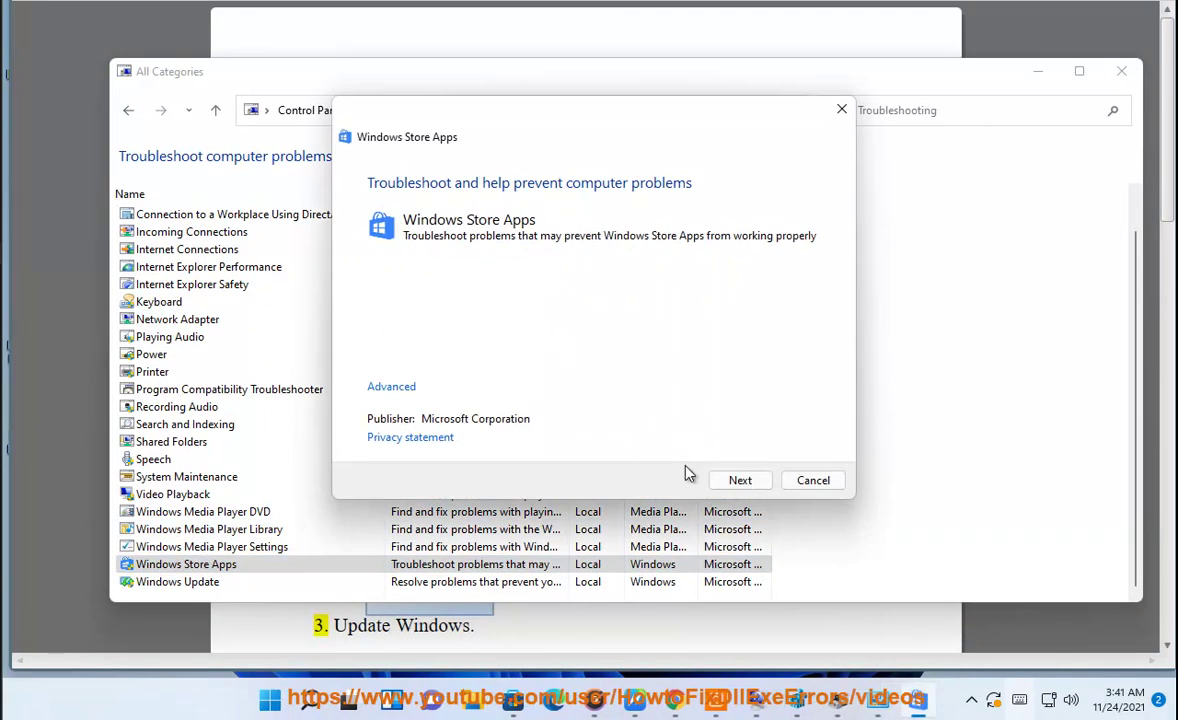
click(810, 486)
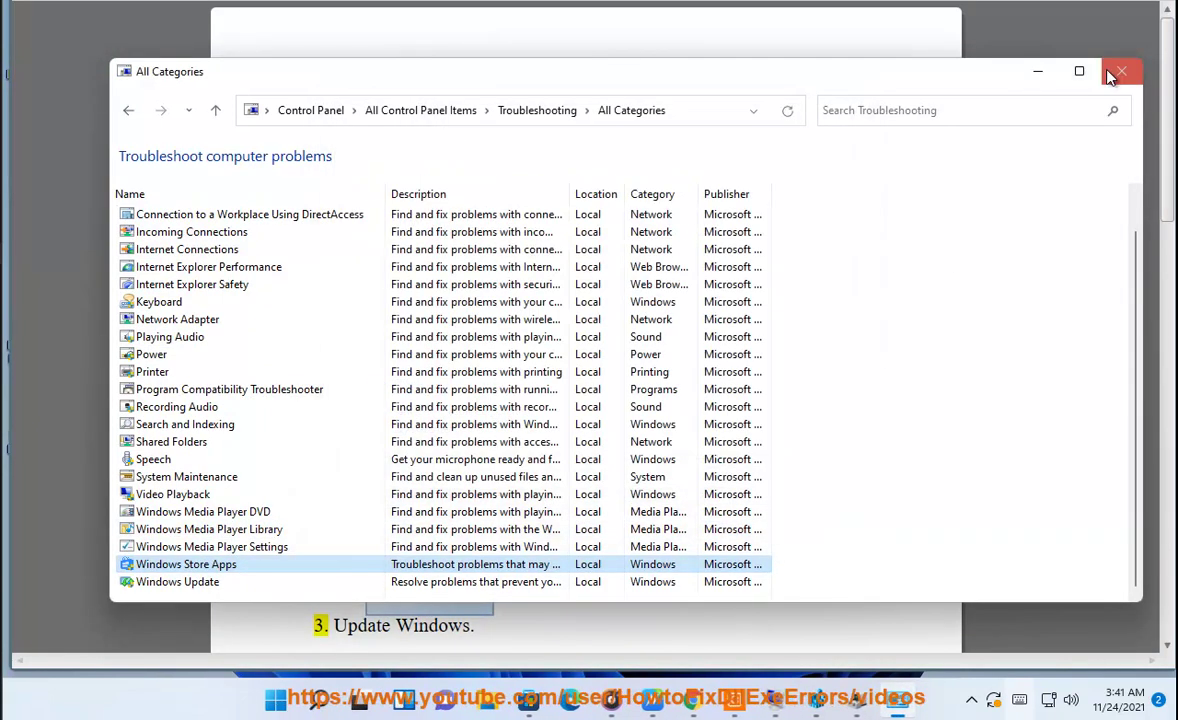
click(1038, 71)
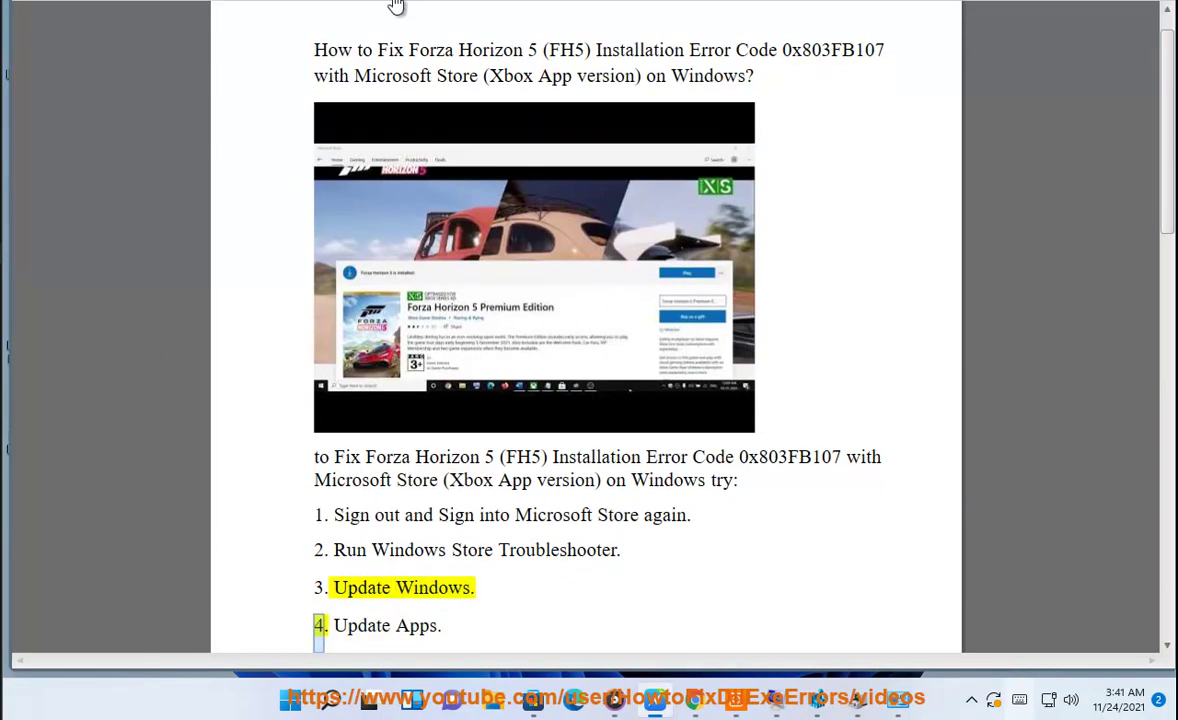
Check for updates in Settings' Windows Update page, which shows a restart is required.
key(super)
click(826, 158)
click(1105, 78)
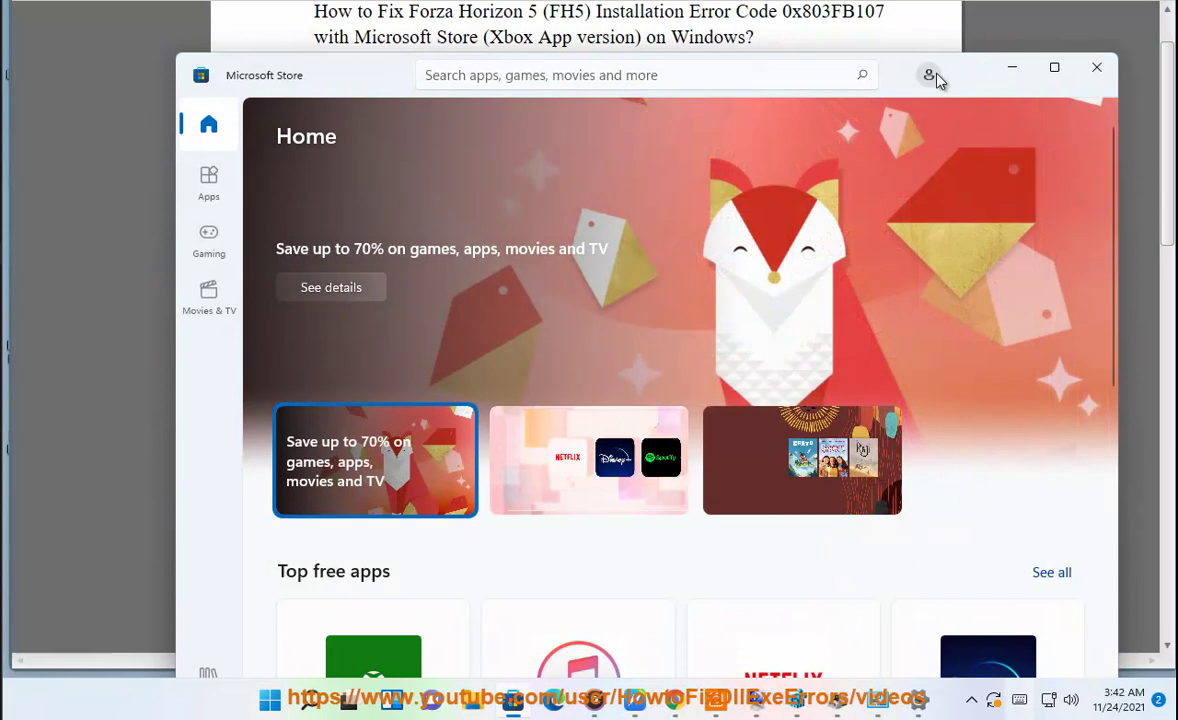
Check that App updates is turned on in the Store's App settings.
click(928, 74)
click(760, 155)
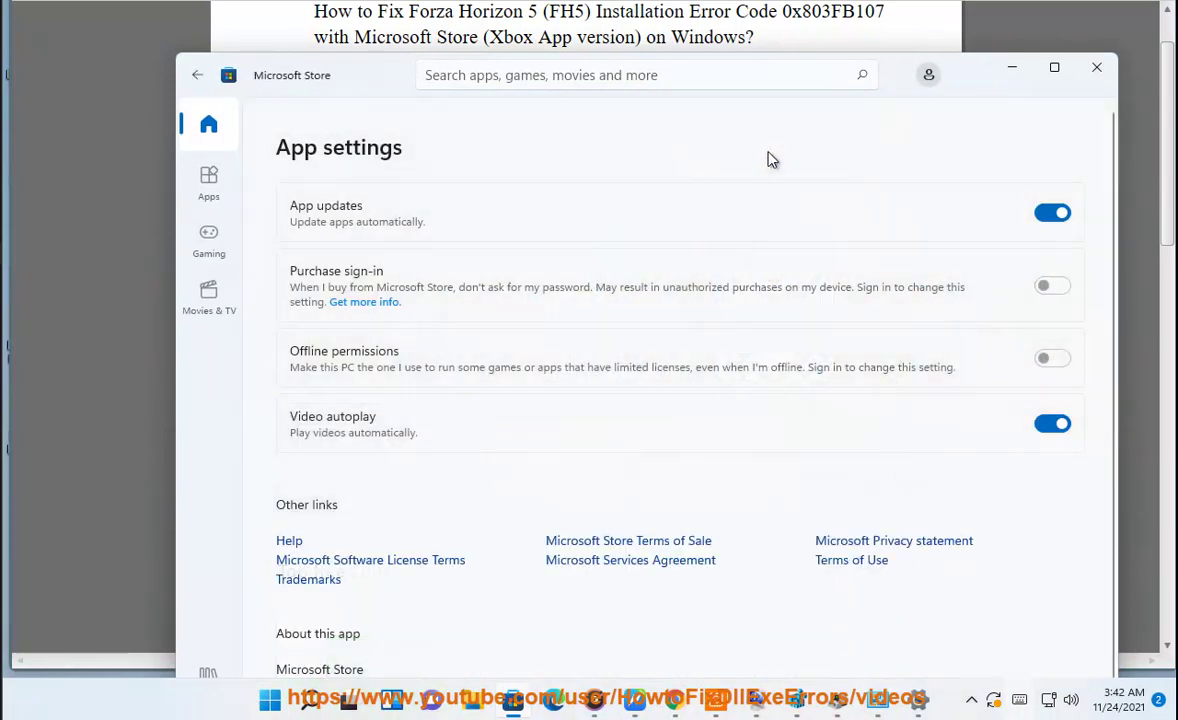
scroll(518, 229, down, 1)
scroll(525, 240, up, 1)
Open the Store Library's updates page, then minimize the Store.
click(204, 192)
click(209, 121)
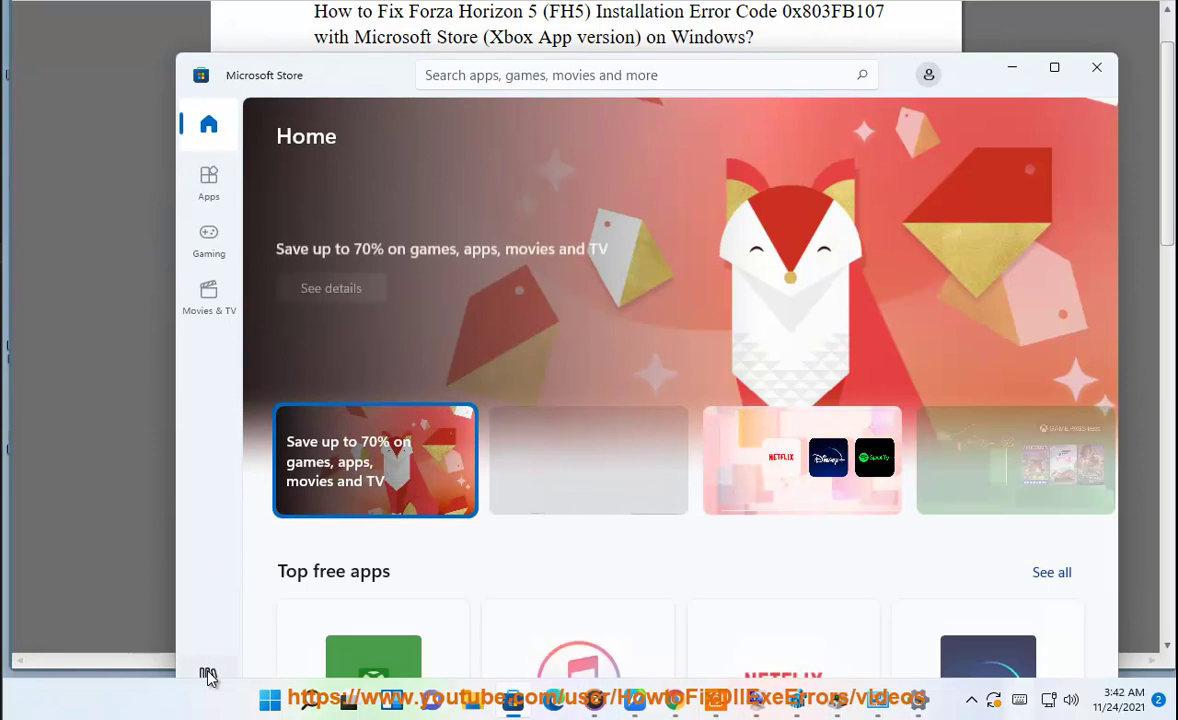
click(208, 673)
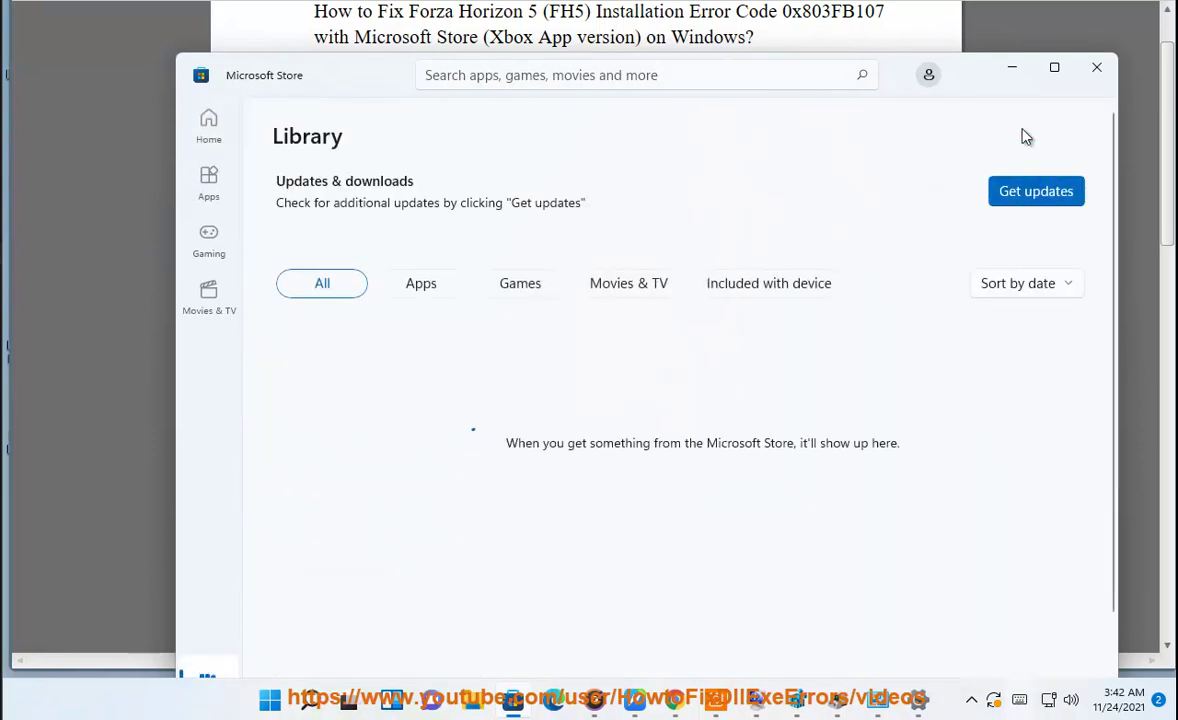
click(1012, 70)
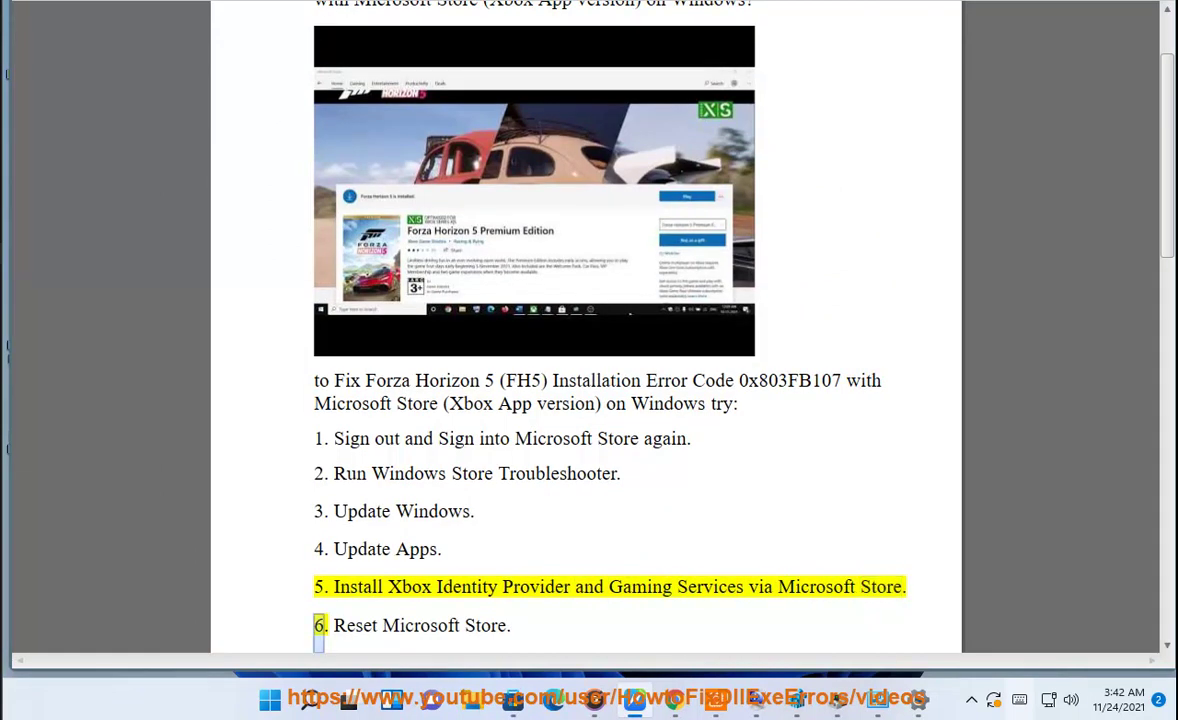
Copy 'Xbox Identity Provider' from the article and search for it in Microsoft Store.
drag(570, 594, 393, 588)
key(ctrl+c)
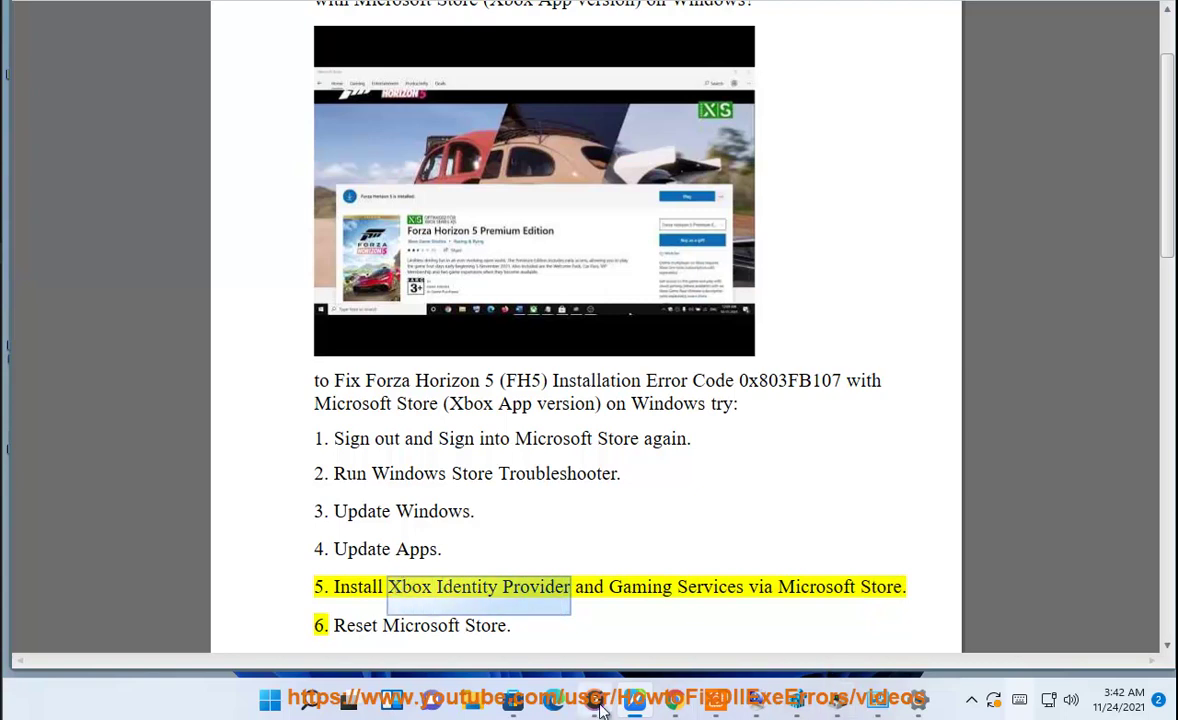
click(513, 697)
click(560, 78)
key(ctrl+v)
click(862, 74)
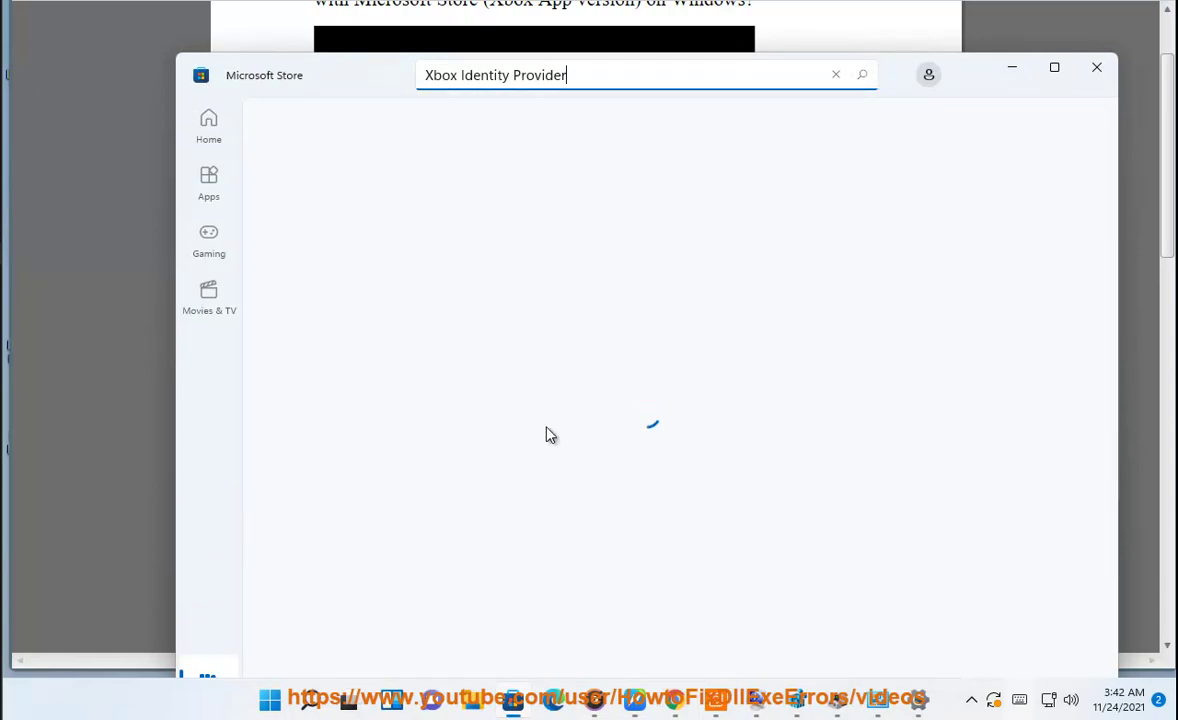
Minimize the Store and find Microsoft Store in Settings' Apps & features by searching 'STORE'.
click(1014, 70)
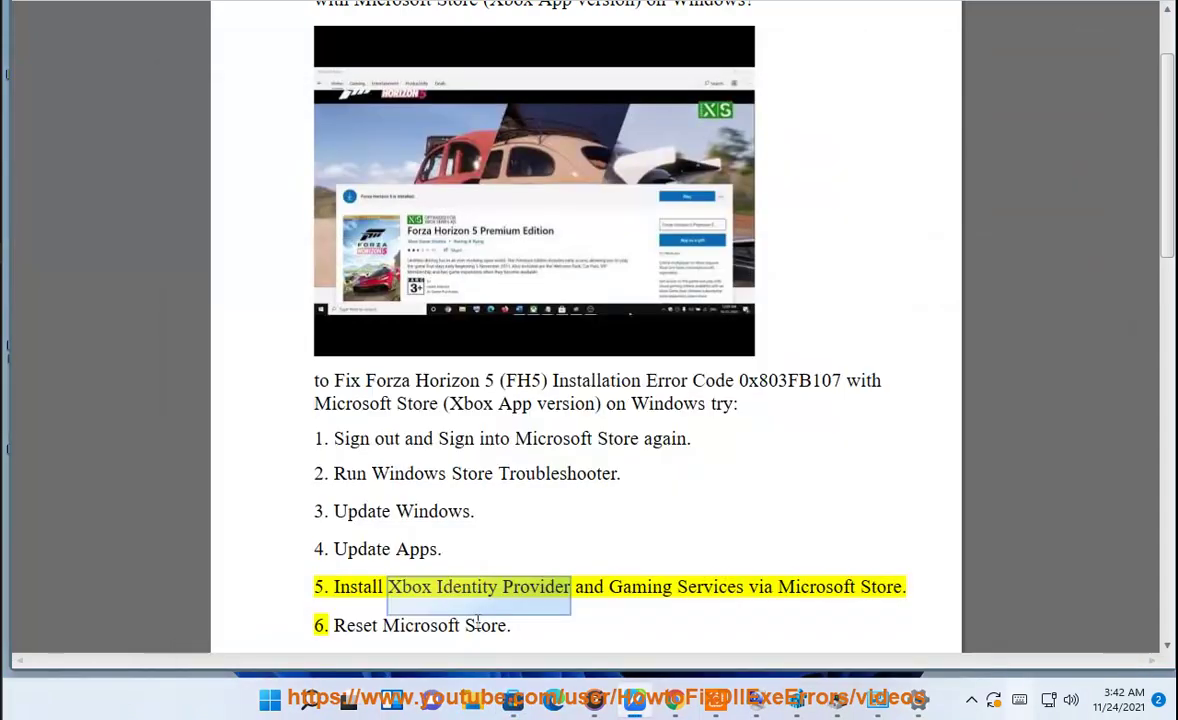
click(551, 598)
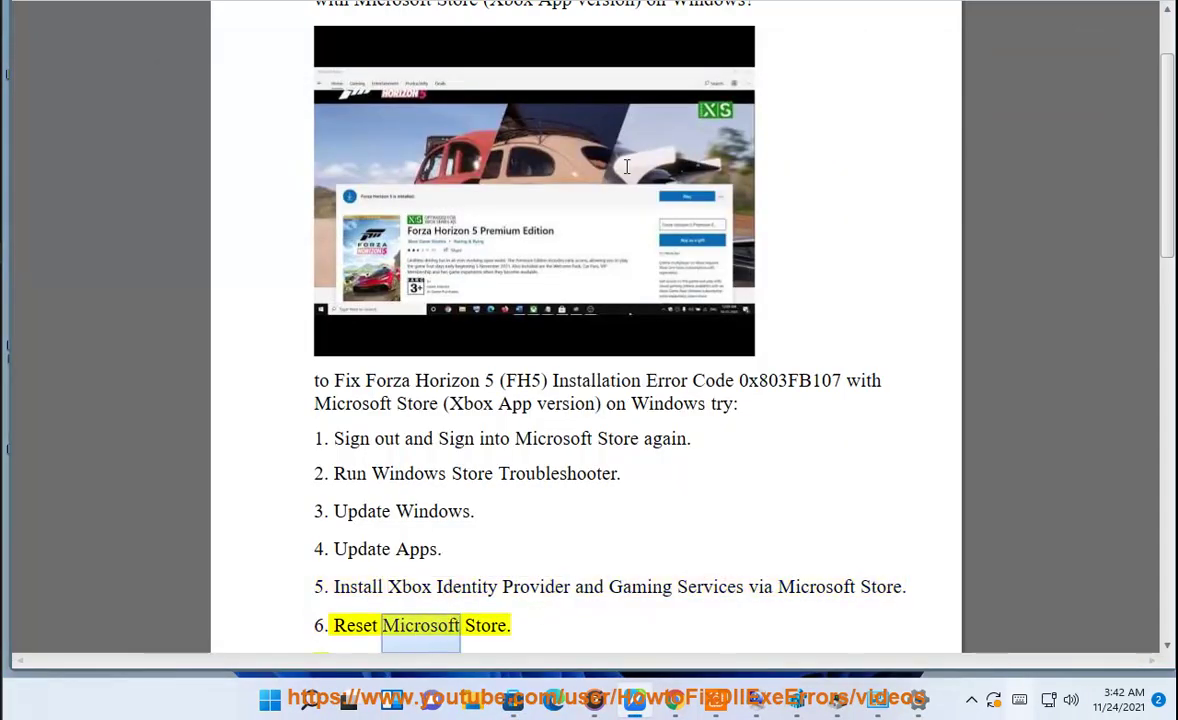
scroll(562, 156, down, 1)
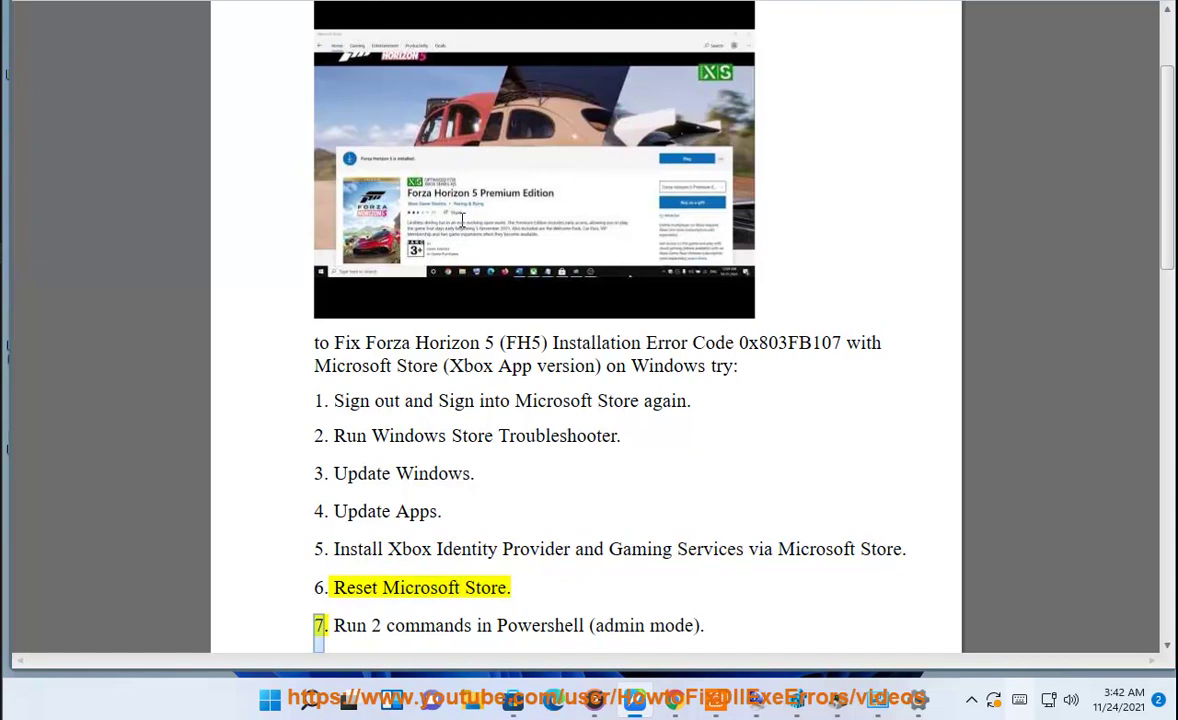
click(270, 699)
click(815, 163)
click(92, 272)
click(523, 62)
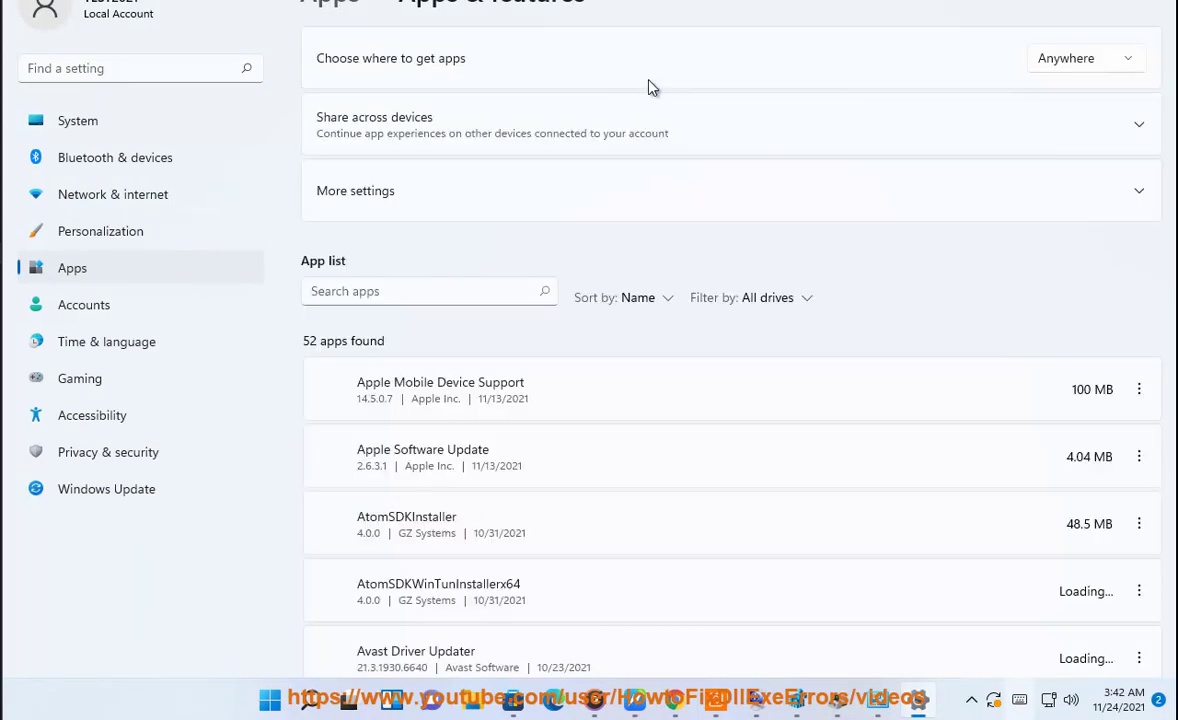
click(467, 290)
text(STORE)
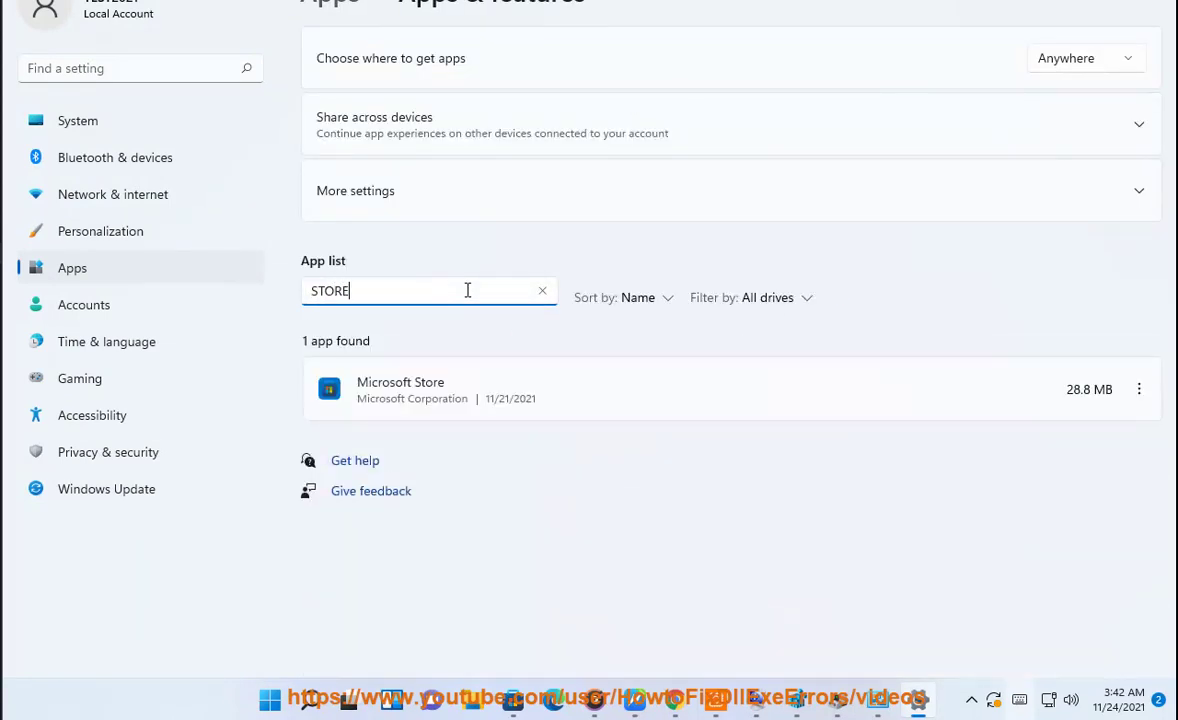
Reset Microsoft Store from its Advanced options, confirm, and return to the article.
click(1139, 391)
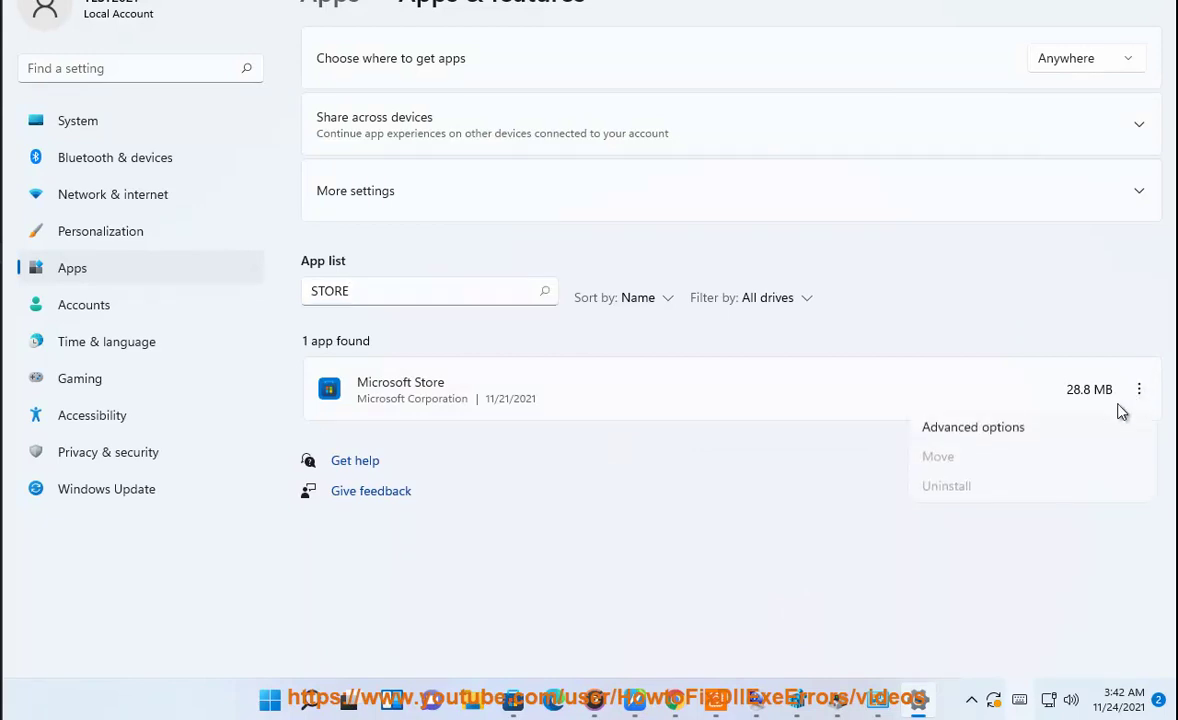
click(1018, 434)
scroll(610, 470, down, 3)
scroll(621, 484, down, 3)
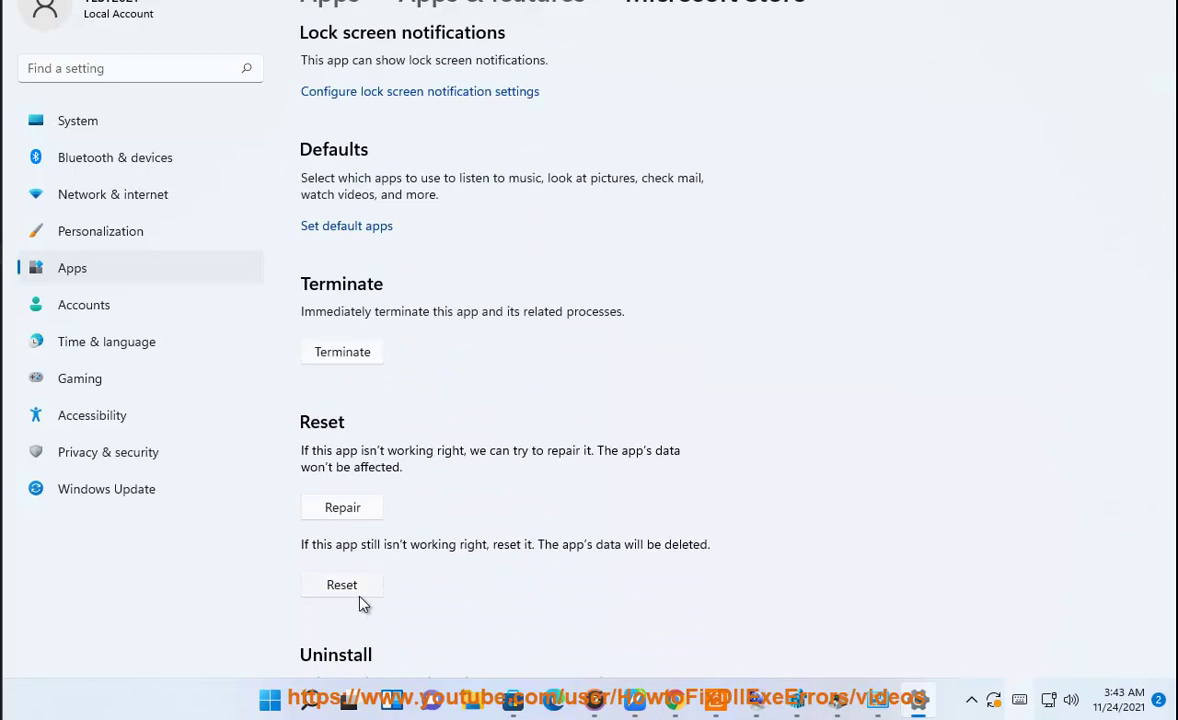
click(337, 592)
click(429, 545)
key(alt+Tab)
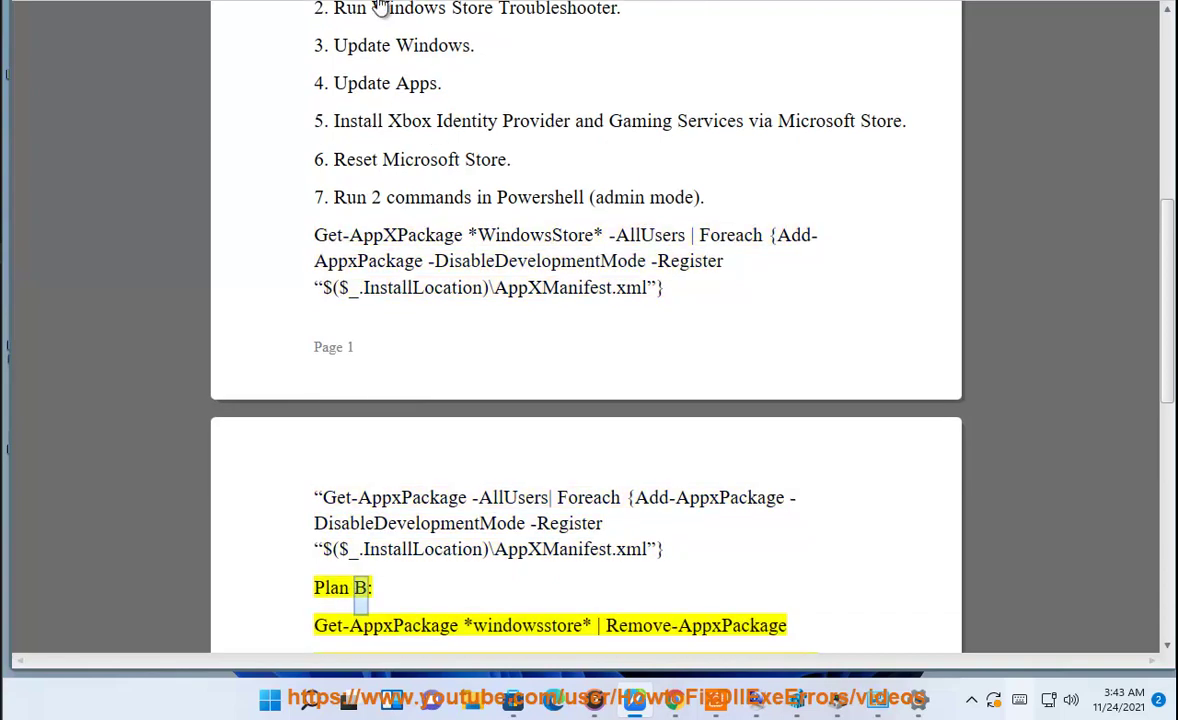
Run Windows PowerShell as administrator from a 'POWE' search, minimize it, and select the first Get-AppXPackage command.
click(580, 200)
key(super+s)
text(POWE)
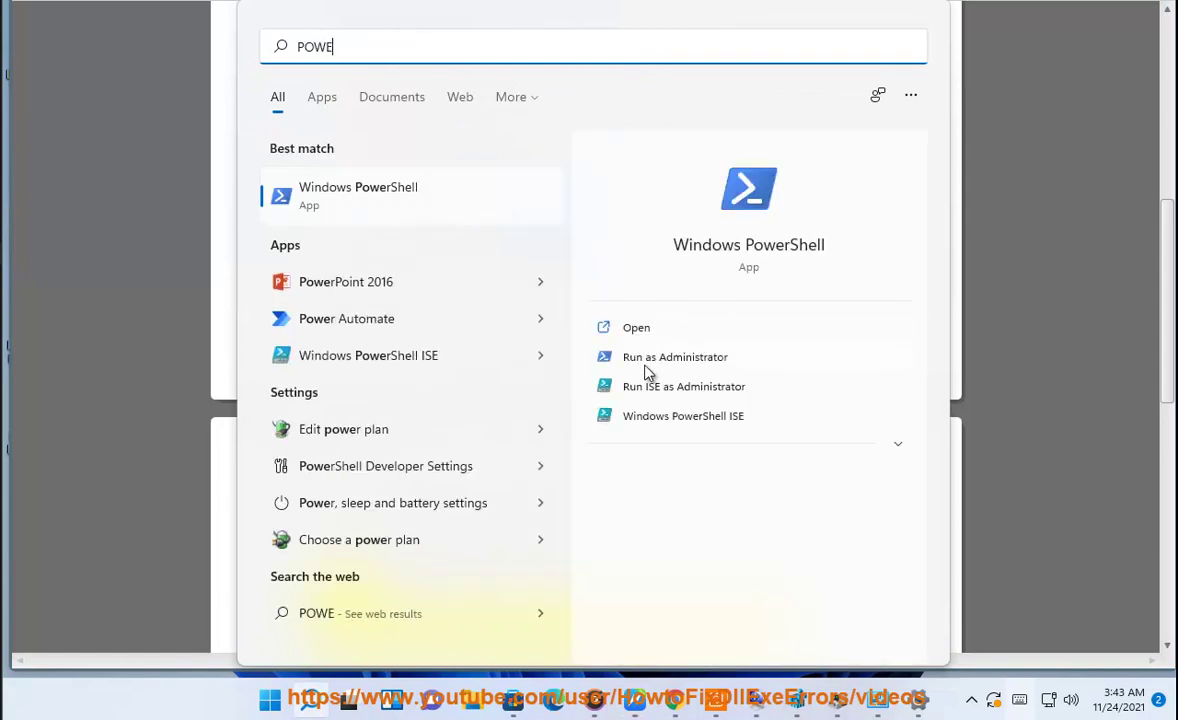
click(645, 360)
click(500, 452)
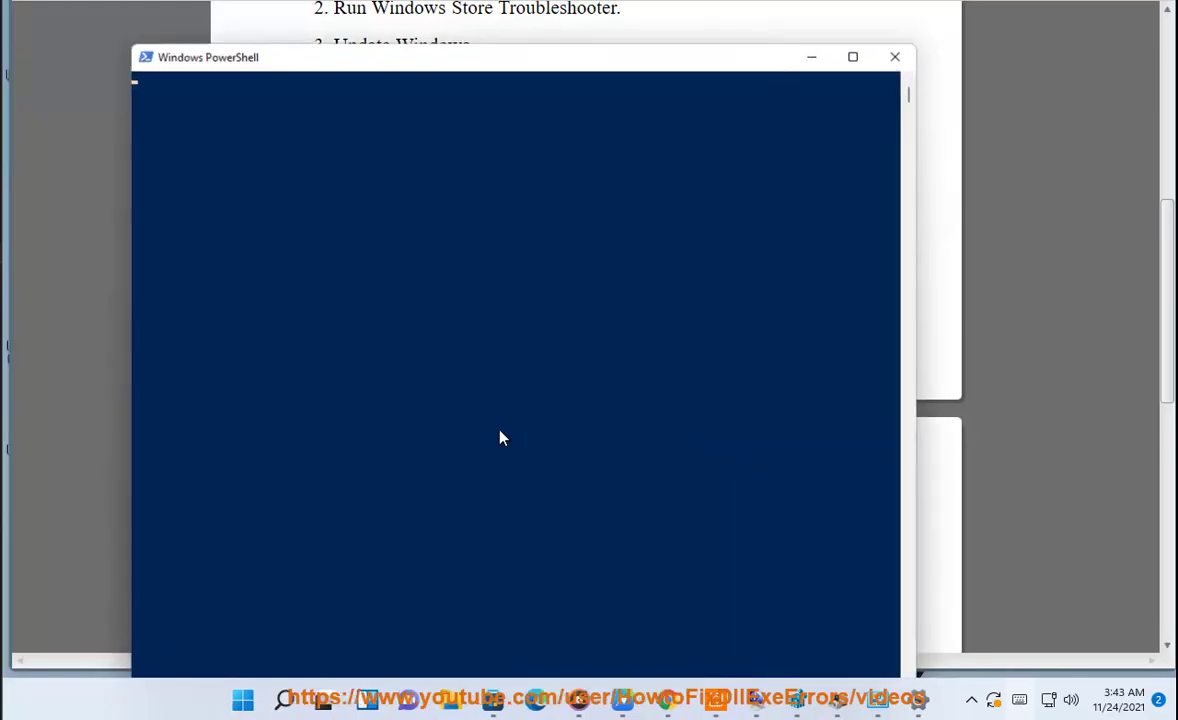
click(815, 57)
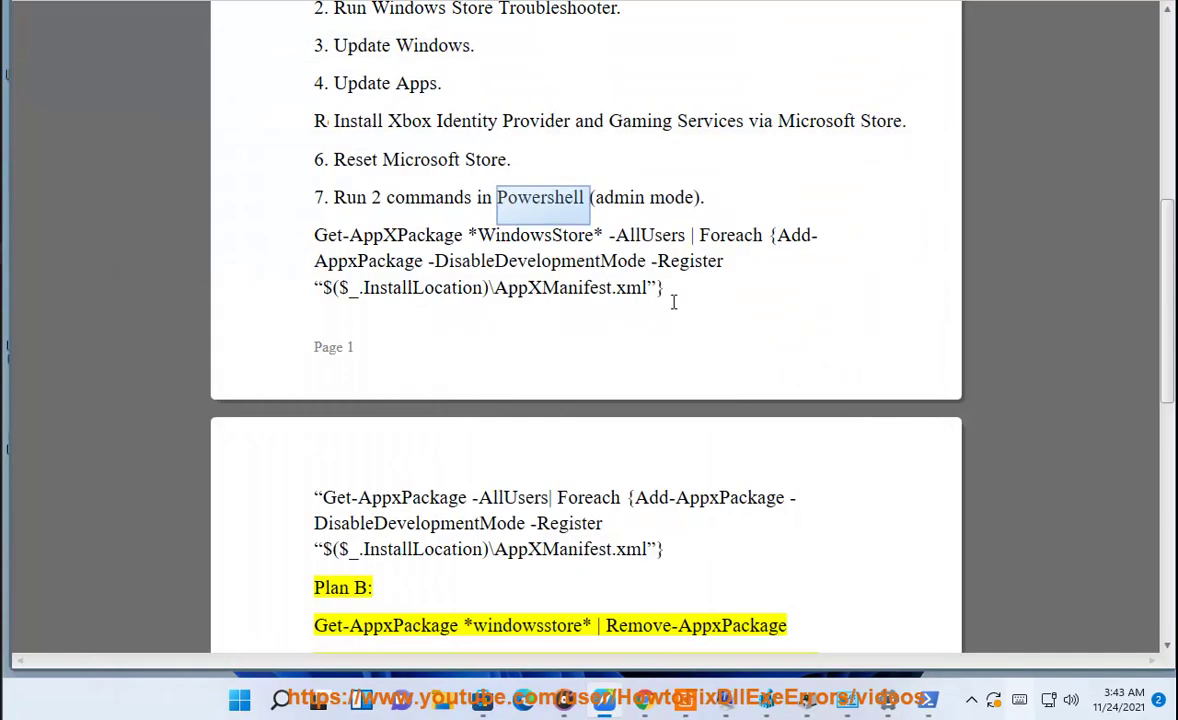
drag(674, 296, 314, 245)
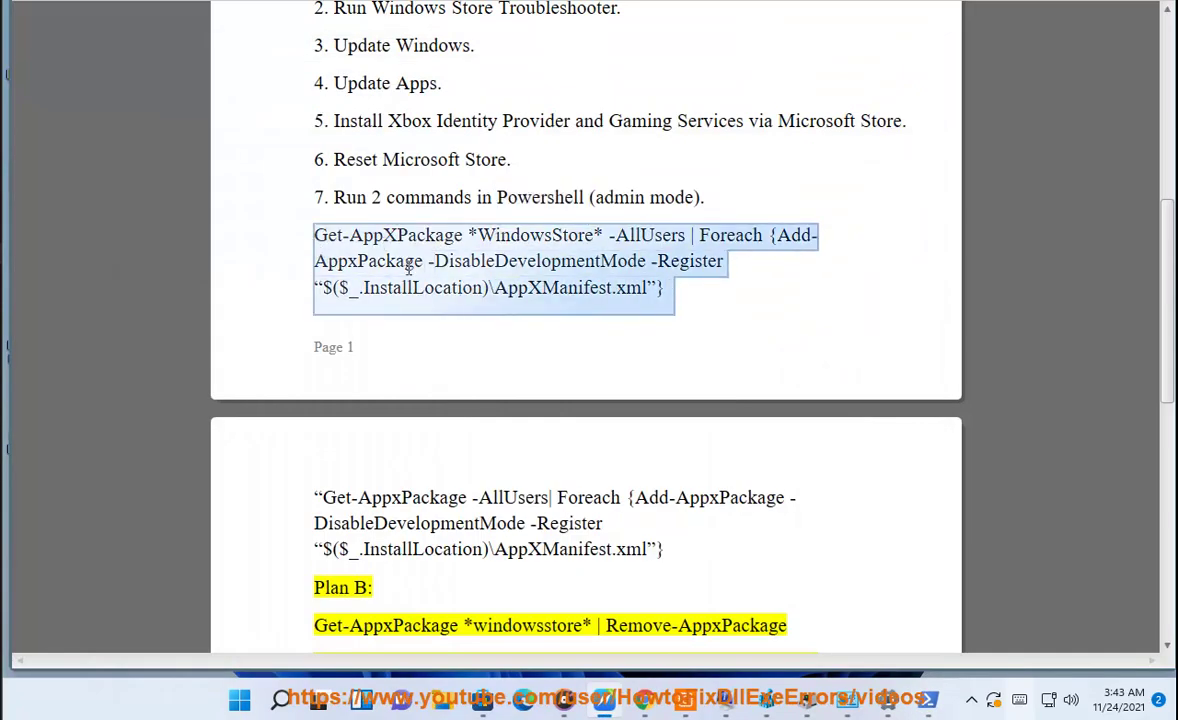
Copy the first Get-AppXPackage command, open PowerShell's Edit menu, then return to Word's second command.
right_click(384, 243)
click(428, 276)
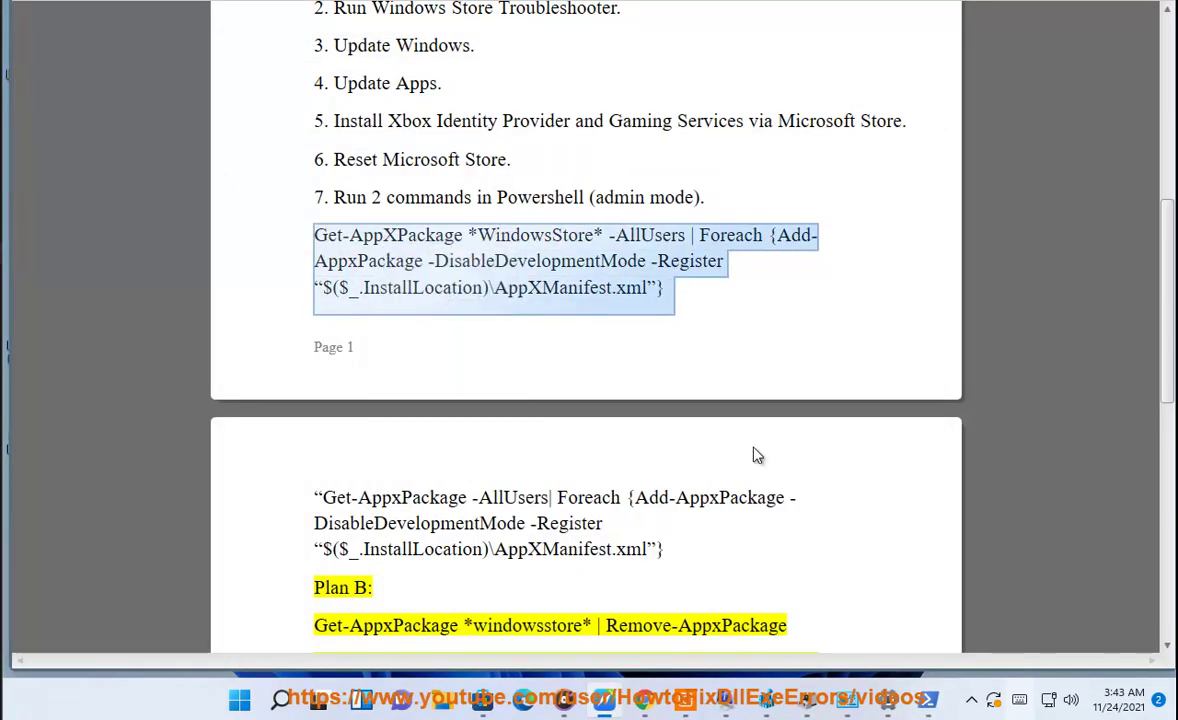
click(928, 702)
click(144, 57)
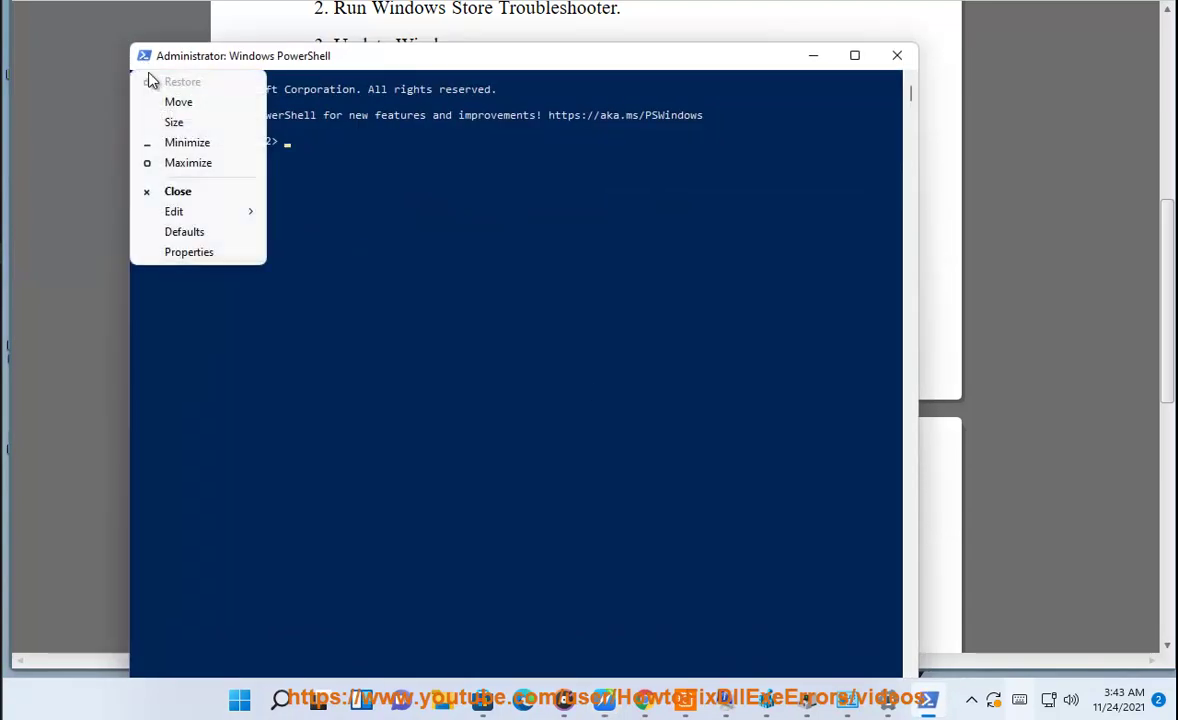
click(178, 216)
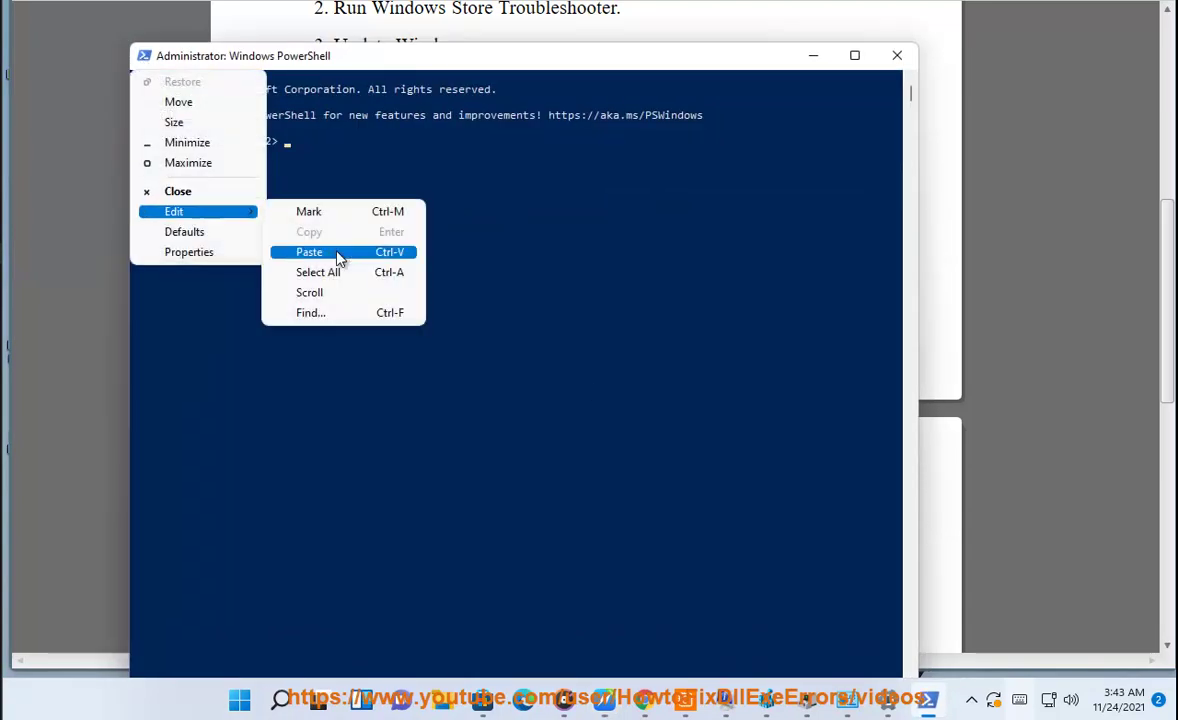
click(975, 344)
click(466, 487)
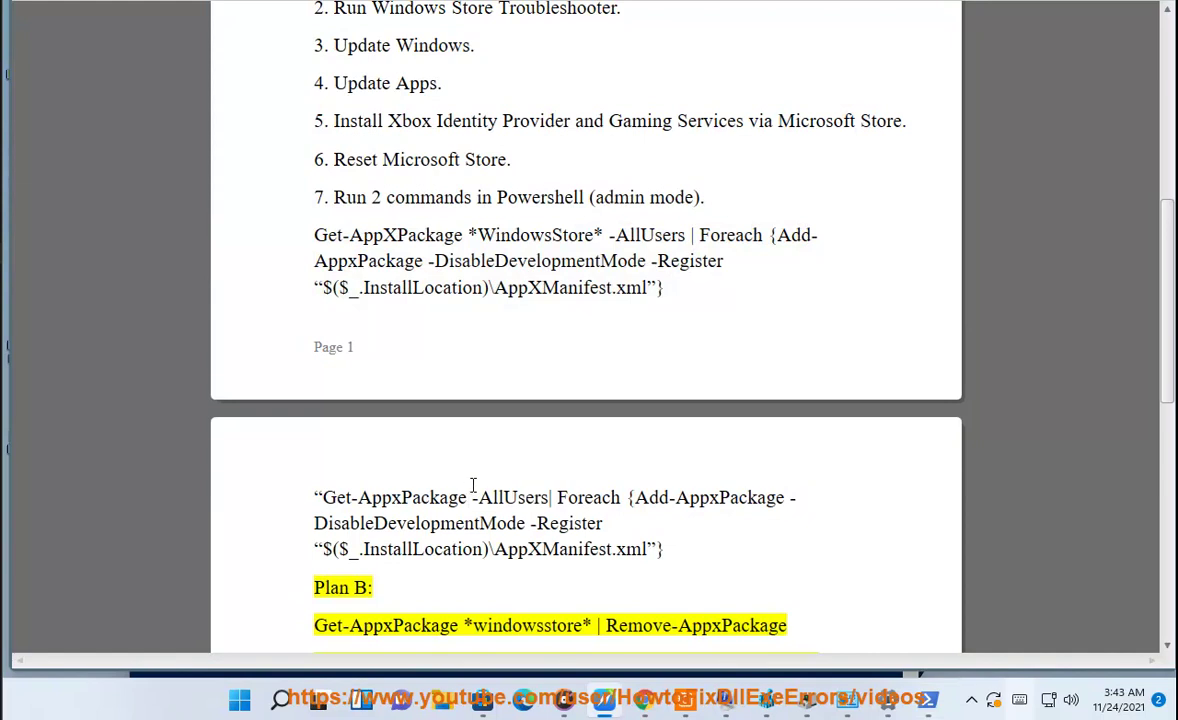